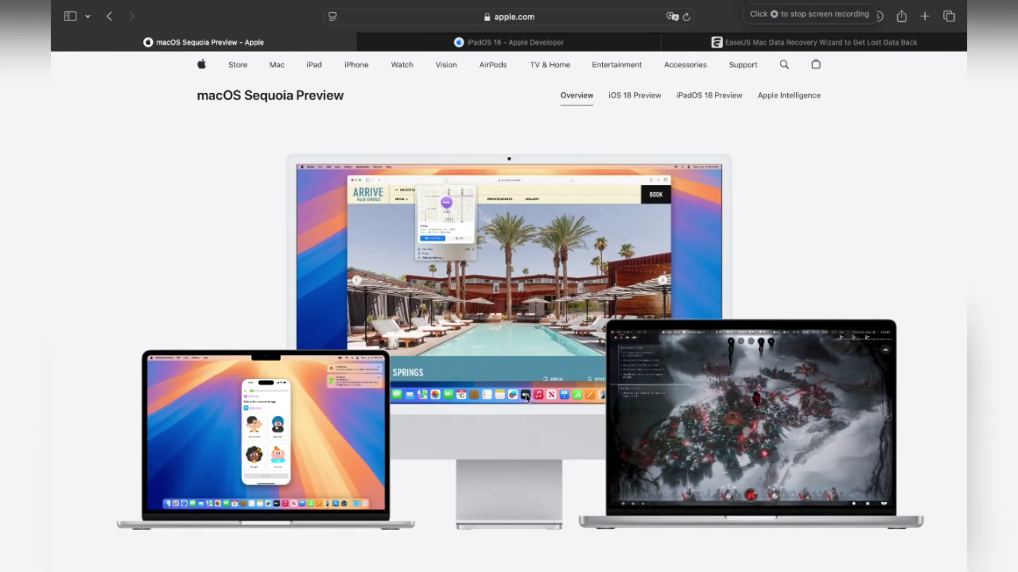
Step: Scroll the macOS Sequoia Preview page down to the iPhone Mirroring Continuity section, then switch to the desktop
{"action": "scroll", "coordinate": [507, 472], "scroll_direction": "down", "scroll_amount": 5}
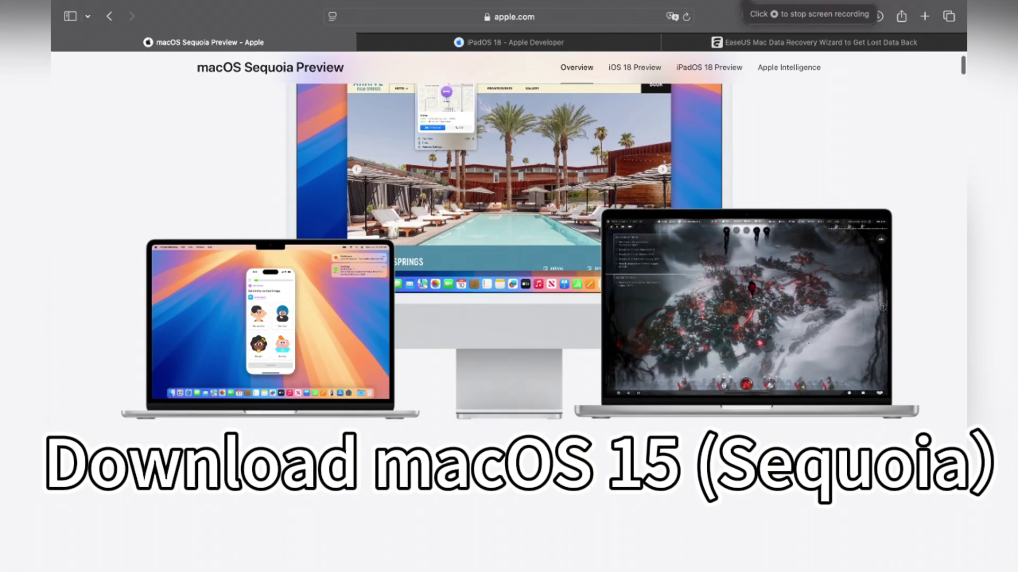
{"action": "scroll", "coordinate": [507, 477], "scroll_direction": "down", "scroll_amount": 10}
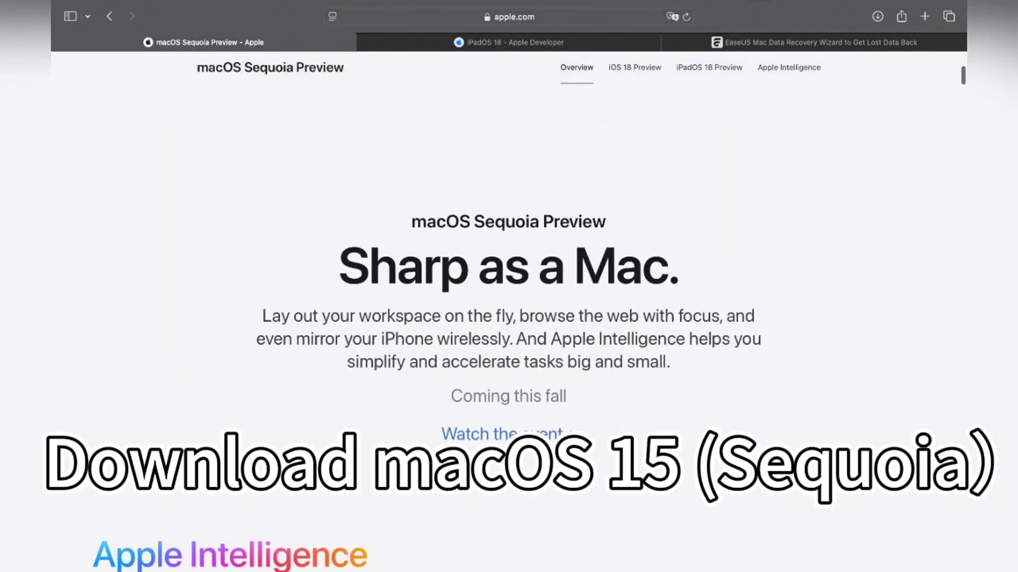
{"action": "scroll", "coordinate": [507, 478], "scroll_direction": "down", "scroll_amount": 15}
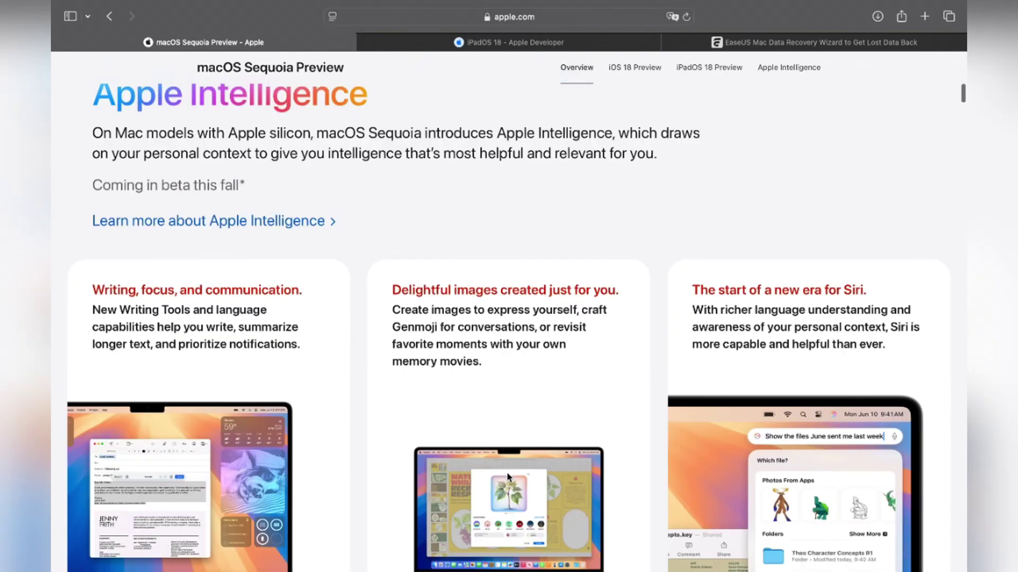
{"action": "scroll", "coordinate": [507, 478], "scroll_direction": "down", "scroll_amount": 5}
{"action": "scroll", "coordinate": [508, 478], "scroll_direction": "down", "scroll_amount": 3}
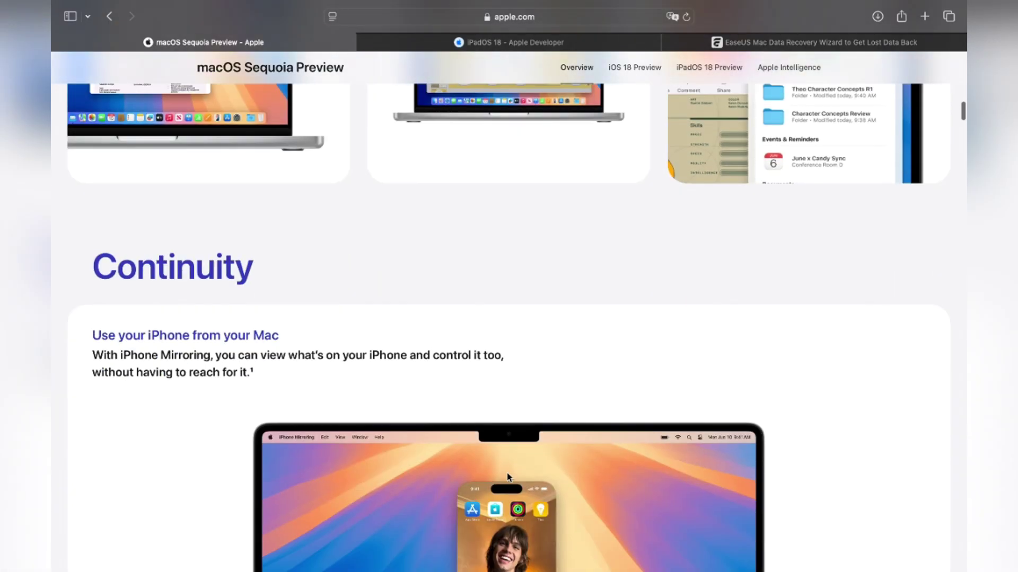
{"action": "key", "text": "ctrl+Left"}
Step: Open About This Mac and its More Info details to confirm the MacBook Air runs macOS 15.0
{"action": "left_click", "coordinate": [70, 5]}
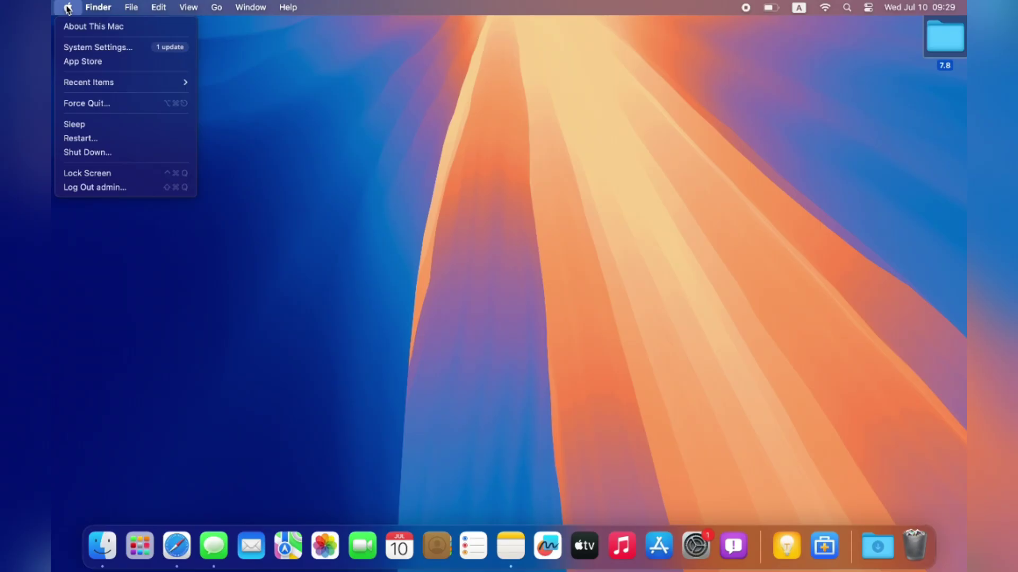
{"action": "left_click", "coordinate": [102, 25]}
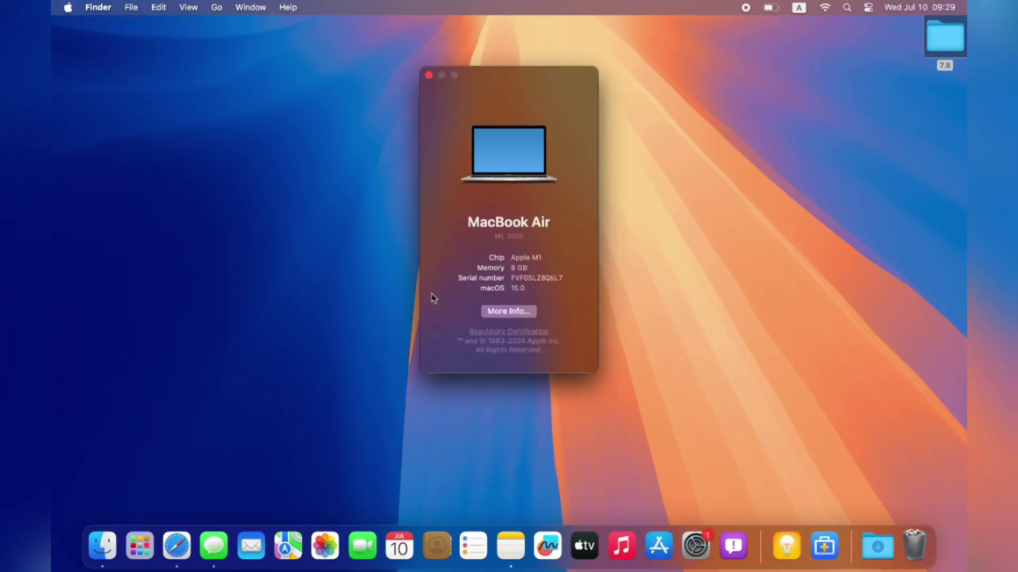
{"action": "left_click", "coordinate": [510, 316]}
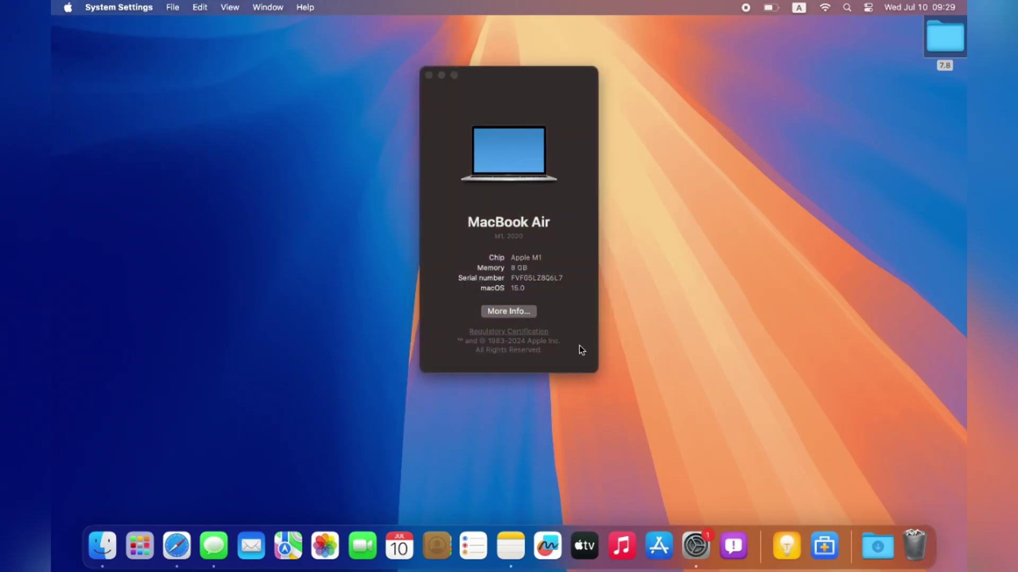
{"action": "scroll", "coordinate": [581, 338], "scroll_direction": "down", "scroll_amount": 5}
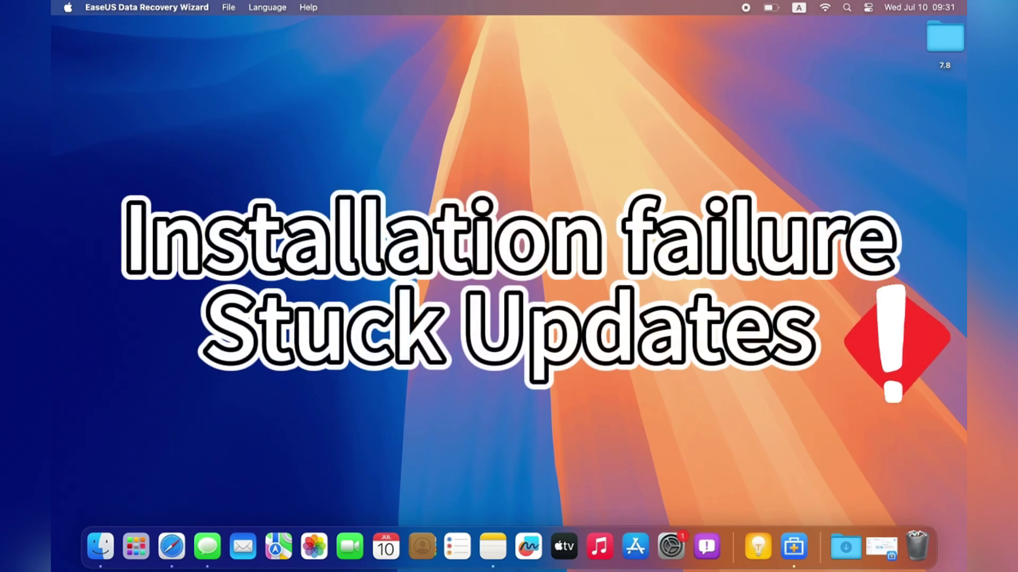
Step: Restore the EaseUS window and start the Data Recovery Wizard for Mac free trial download
{"action": "left_click", "coordinate": [785, 542]}
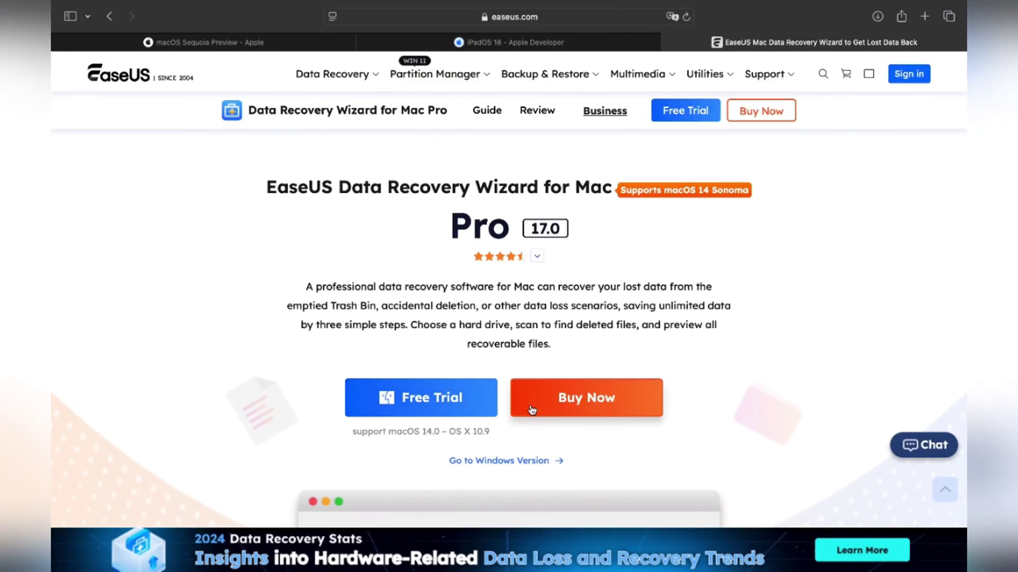
{"action": "left_click", "coordinate": [467, 411]}
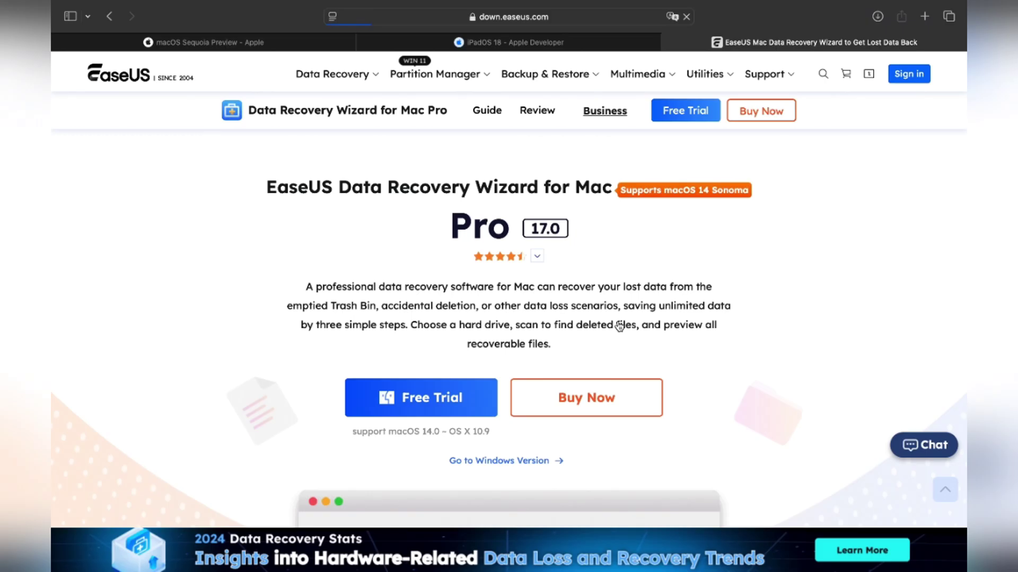
{"action": "scroll", "coordinate": [624, 325], "scroll_direction": "down", "scroll_amount": 2}
{"action": "scroll", "coordinate": [624, 325], "scroll_direction": "down", "scroll_amount": 12}
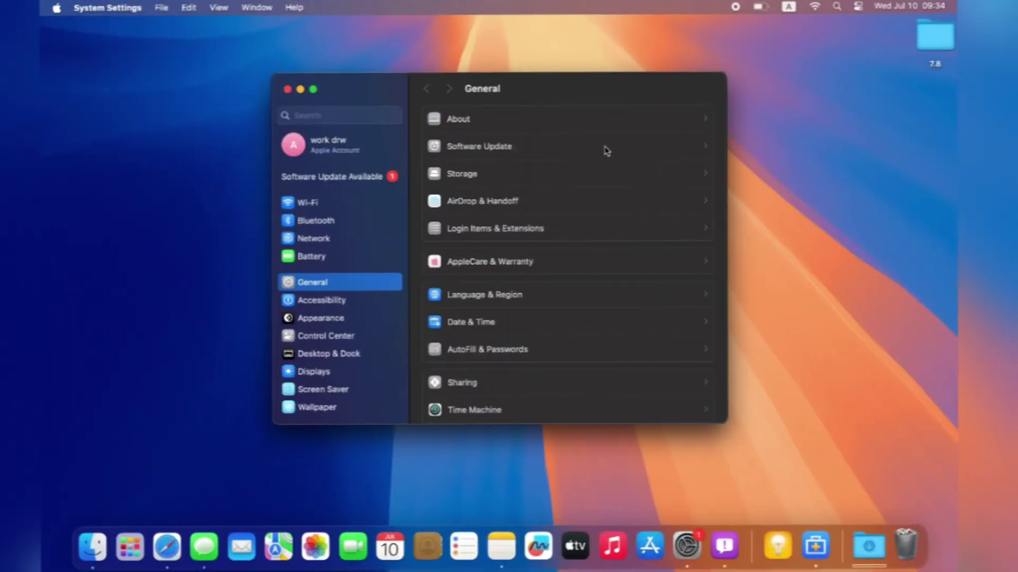
Step: Check Software Update for updates, then minimize System Settings and return to Safari's Sequoia compatible-devices list
{"action": "left_click", "coordinate": [461, 146]}
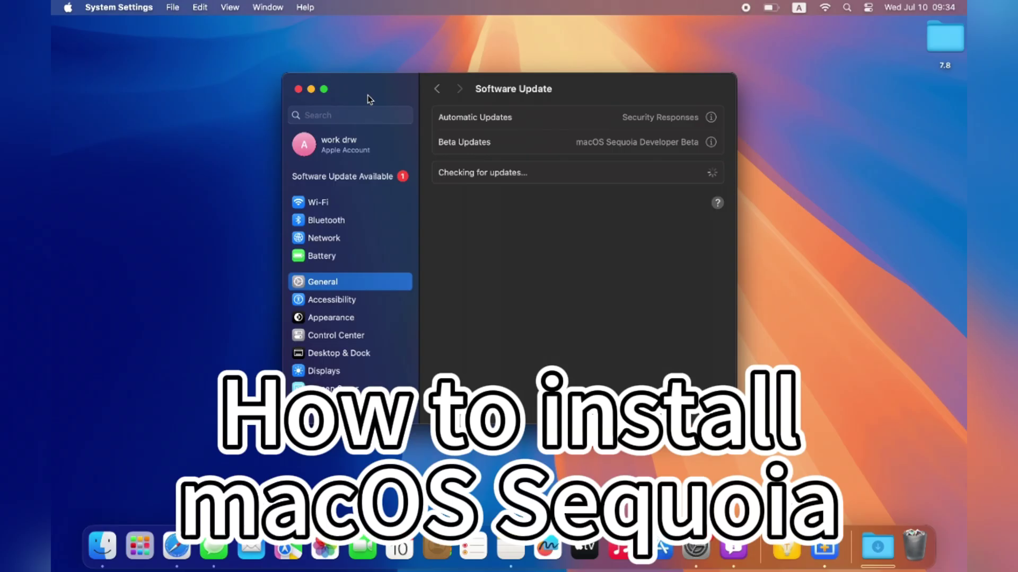
{"action": "left_click", "coordinate": [311, 89]}
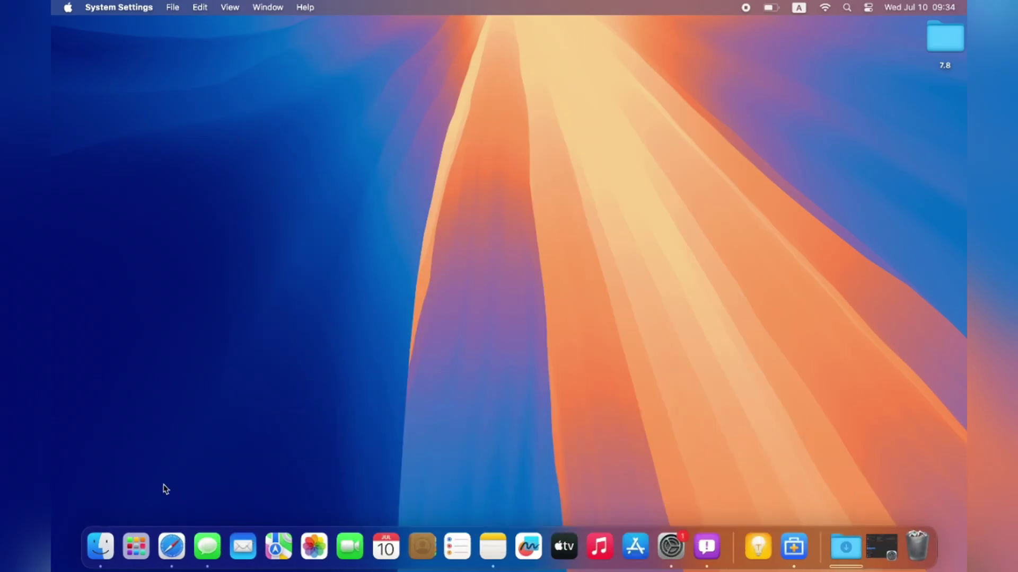
{"action": "left_click", "coordinate": [172, 547]}
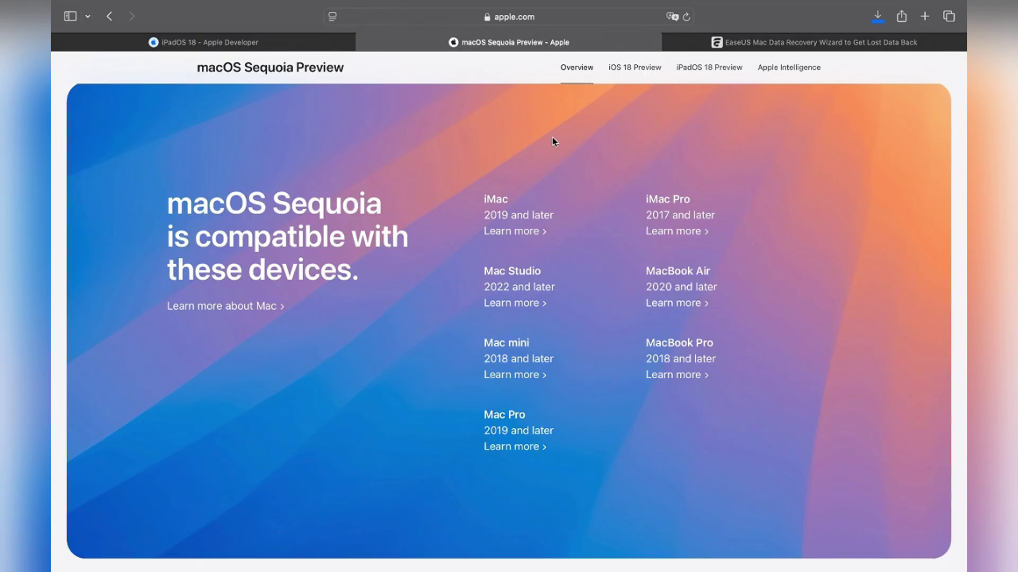
Step: From the iPadOS 18 Apple Developer tab, go to the Account sign-in and dismiss the passkey popup
{"action": "left_click", "coordinate": [310, 42]}
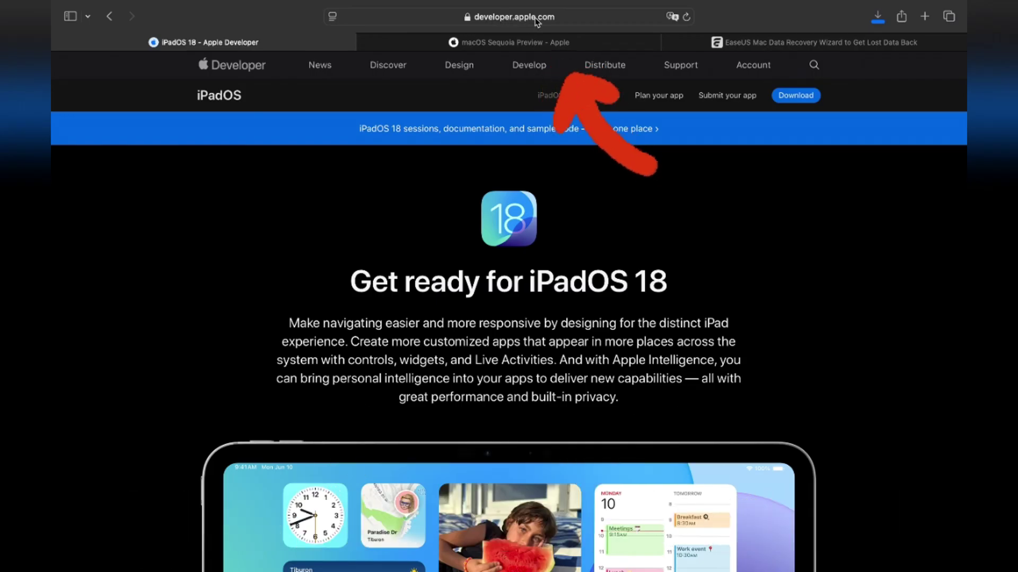
{"action": "left_click", "coordinate": [751, 74]}
{"action": "left_click", "coordinate": [426, 280]}
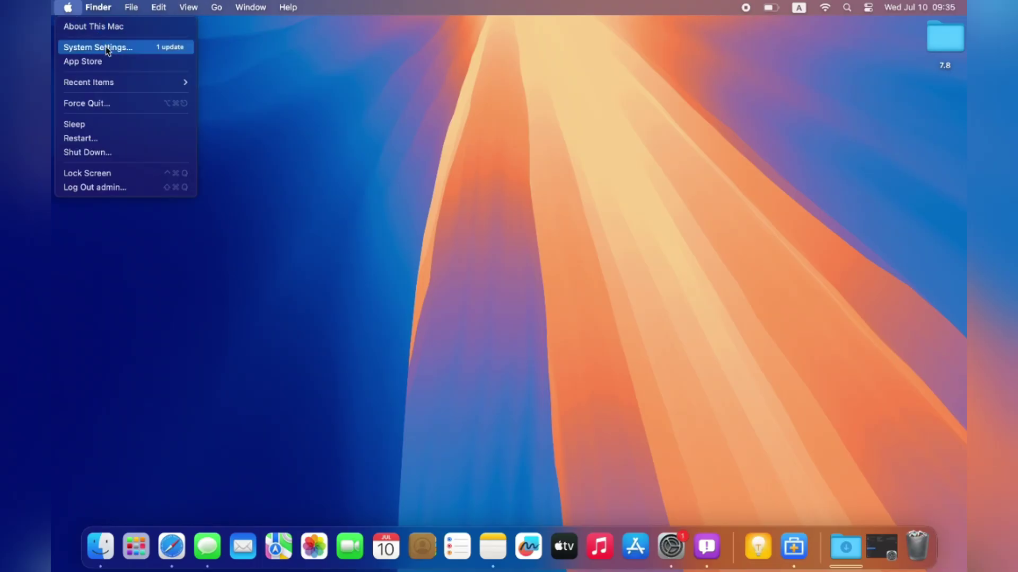
Step: Navigate System Settings to the General > Software Update page
{"action": "left_click", "coordinate": [106, 48]}
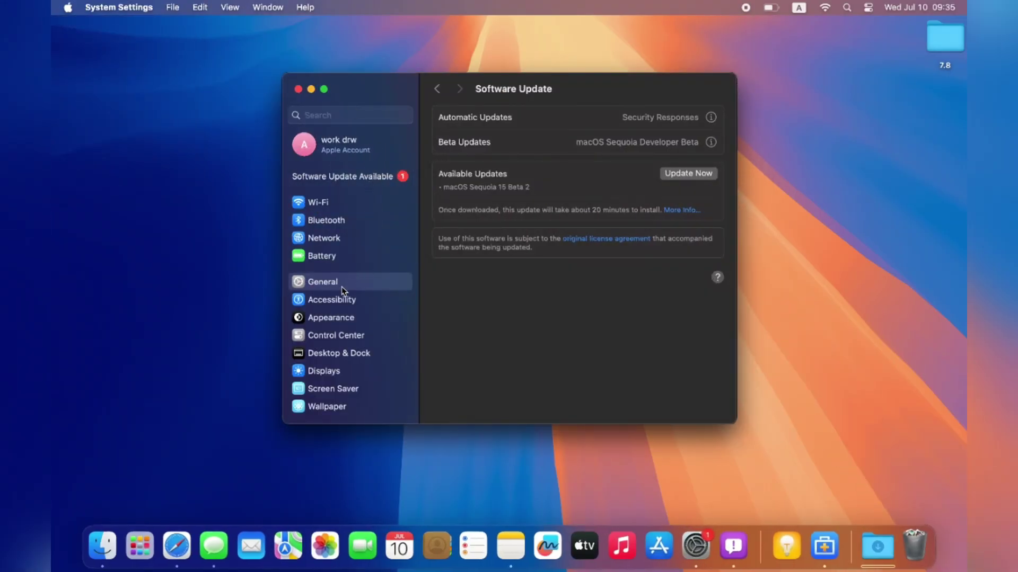
{"action": "left_click", "coordinate": [342, 291]}
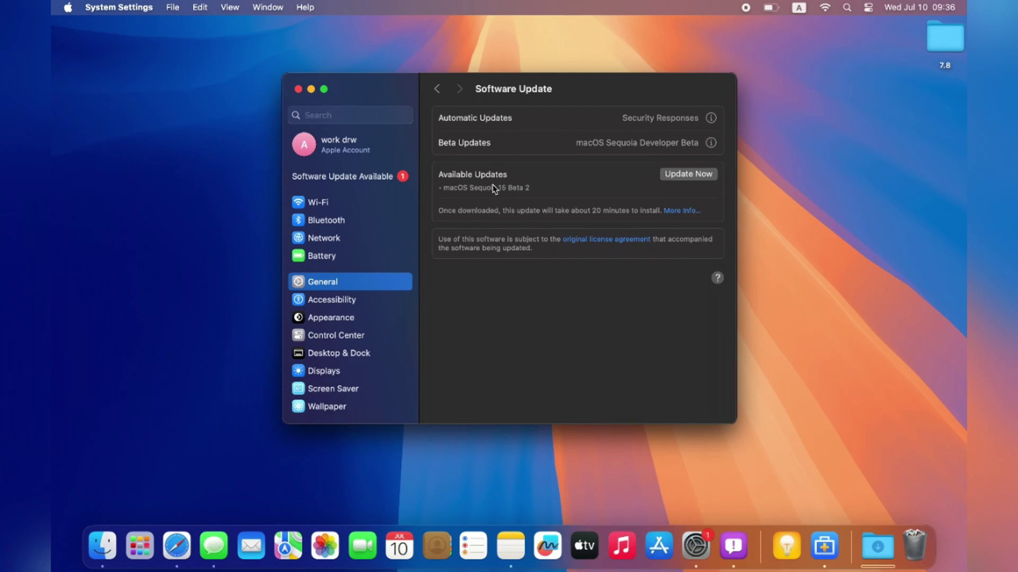
{"action": "left_click", "coordinate": [438, 89]}
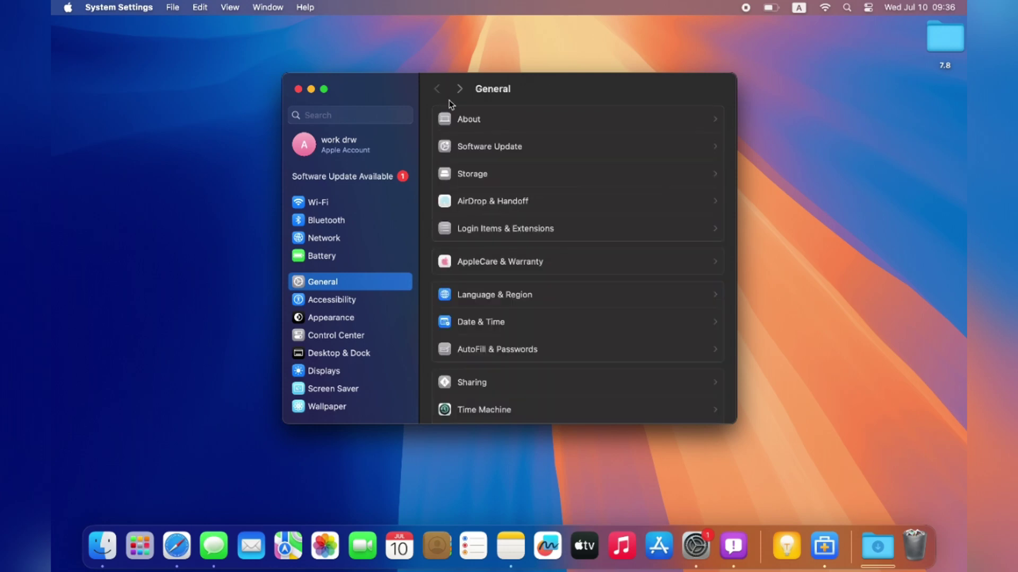
{"action": "scroll", "coordinate": [506, 154], "scroll_direction": "up", "scroll_amount": 1}
{"action": "left_click", "coordinate": [512, 155]}
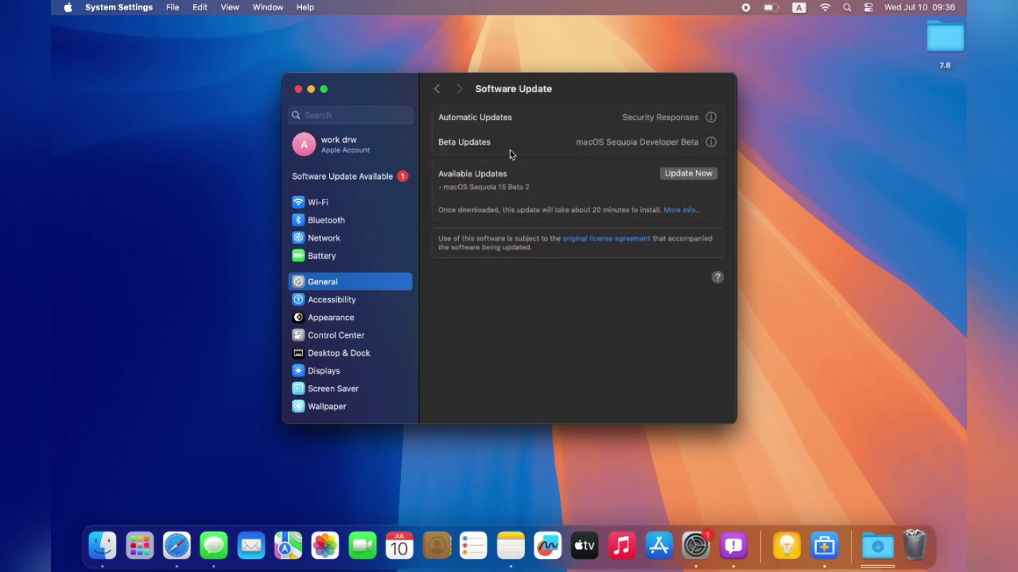
Step: Keep Beta Updates set to macOS Sequoia Developer Beta and confirm with Done
{"action": "left_click", "coordinate": [710, 143]}
{"action": "left_click", "coordinate": [599, 190]}
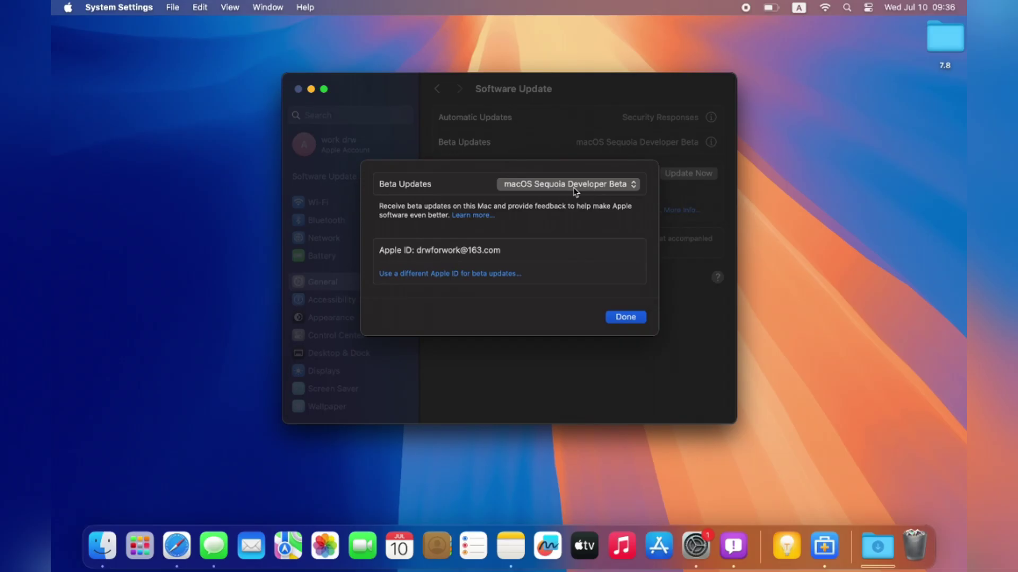
{"action": "left_click", "coordinate": [566, 189]}
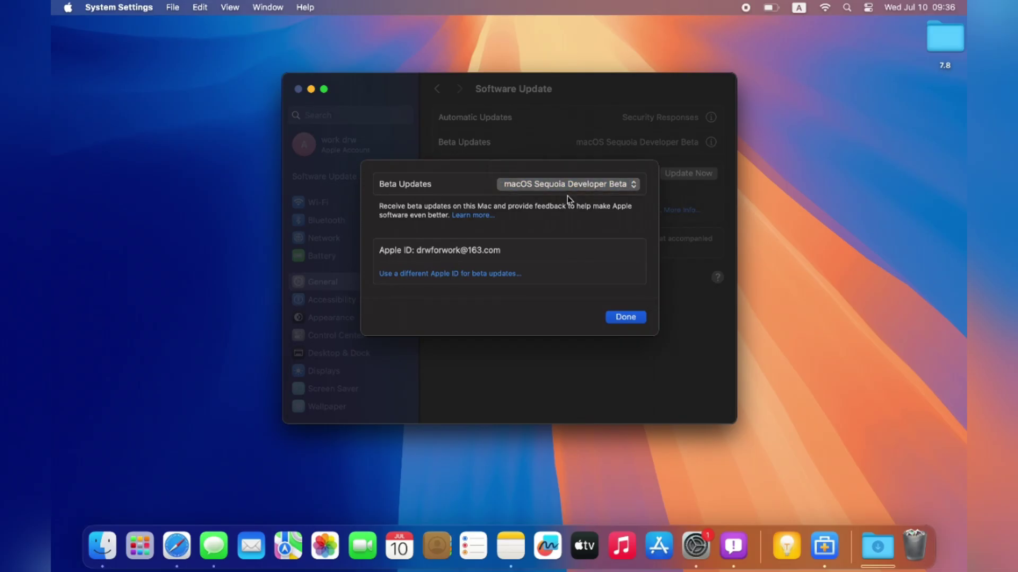
{"action": "left_click", "coordinate": [625, 317]}
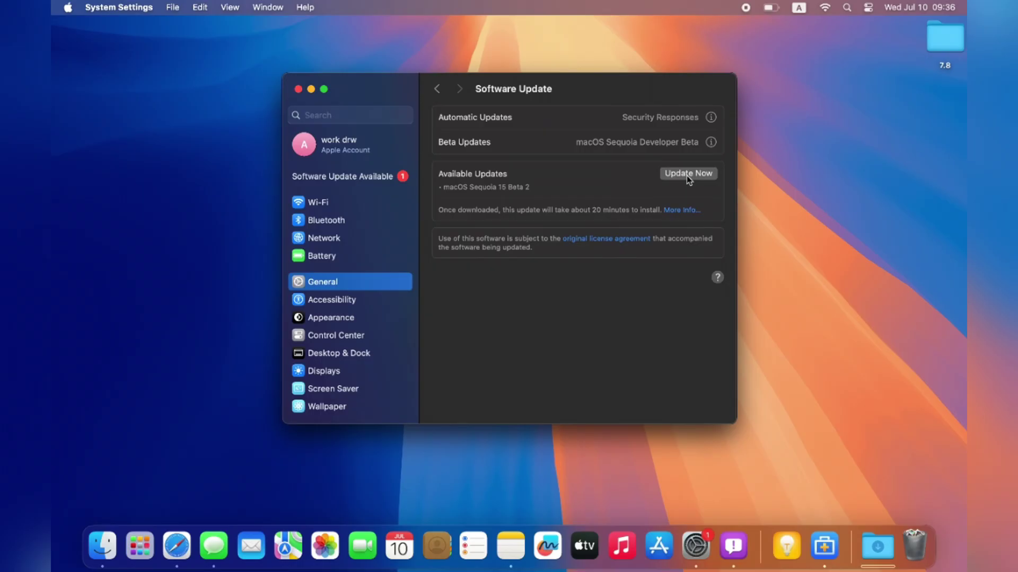
Step: Start the macOS Sequoia 15 beta update, agreeing to the license and entering the administrator password
{"action": "left_click", "coordinate": [686, 176]}
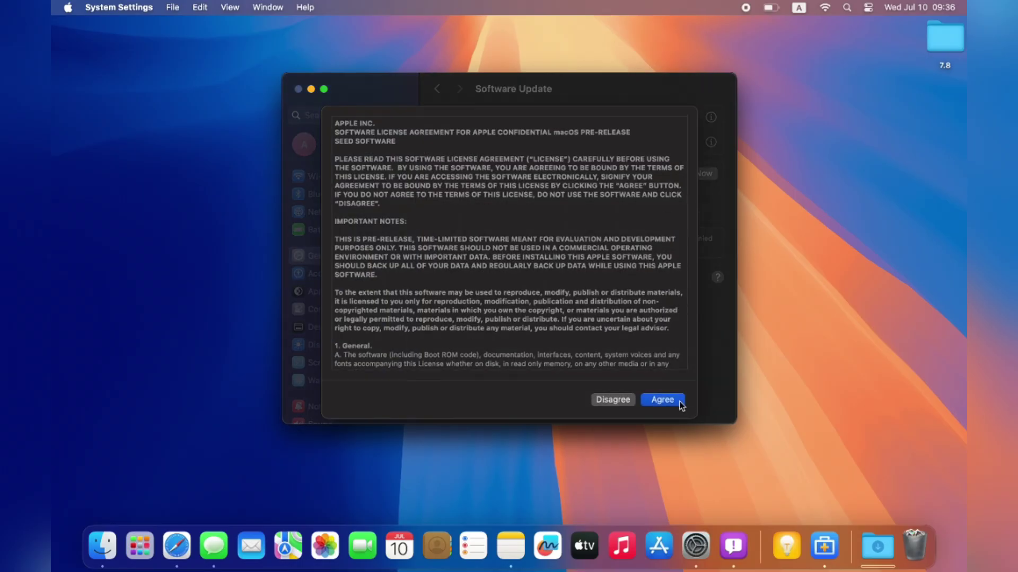
{"action": "left_click", "coordinate": [672, 402]}
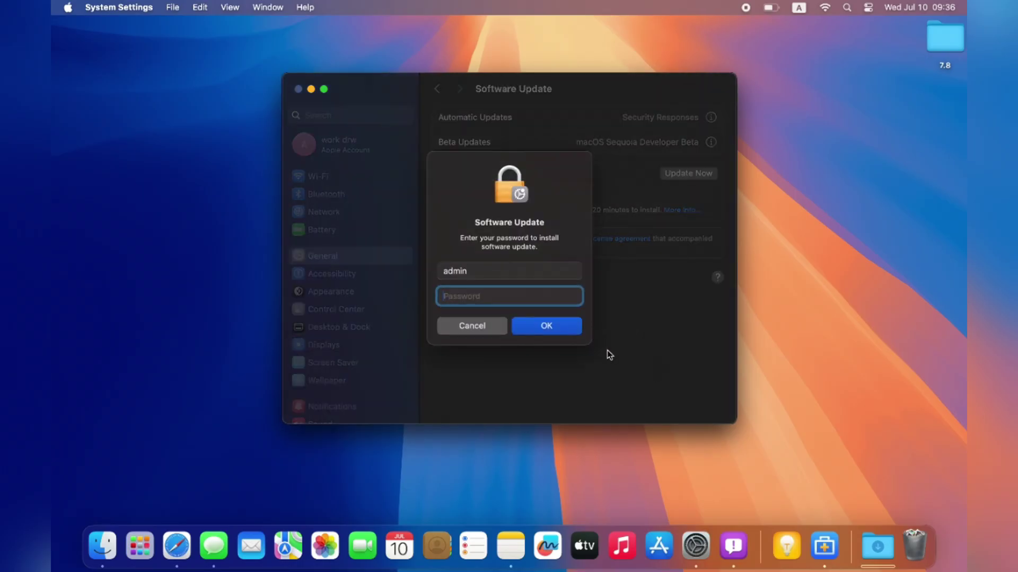
{"action": "type", "text": "admin"}
{"action": "key", "text": "Return"}
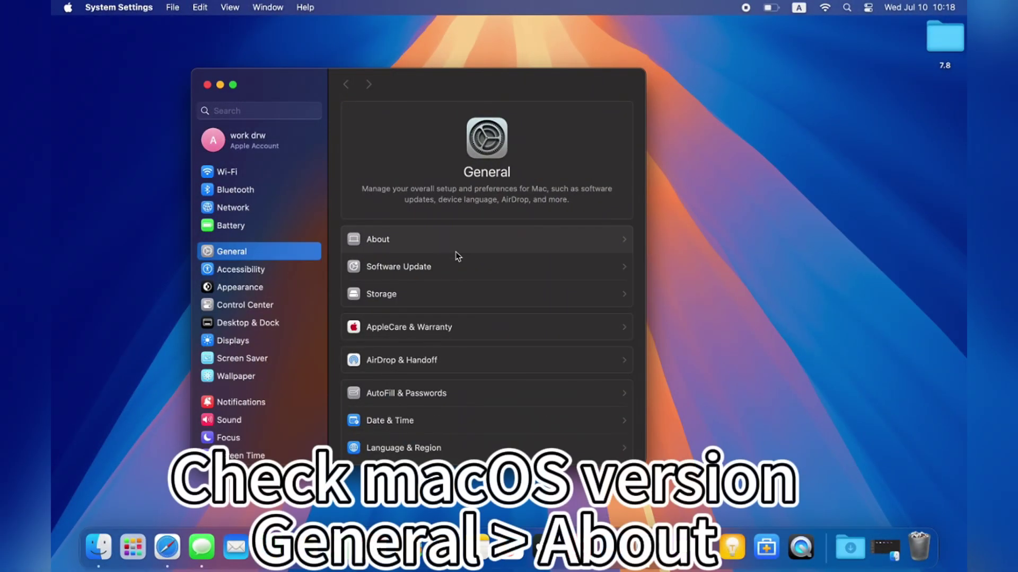
Step: Confirm in the About pane that the Mac reports macOS 15.0 Beta (24A5279h)
{"action": "left_click", "coordinate": [456, 250]}
{"action": "scroll", "coordinate": [568, 297], "scroll_direction": "down", "scroll_amount": 5}
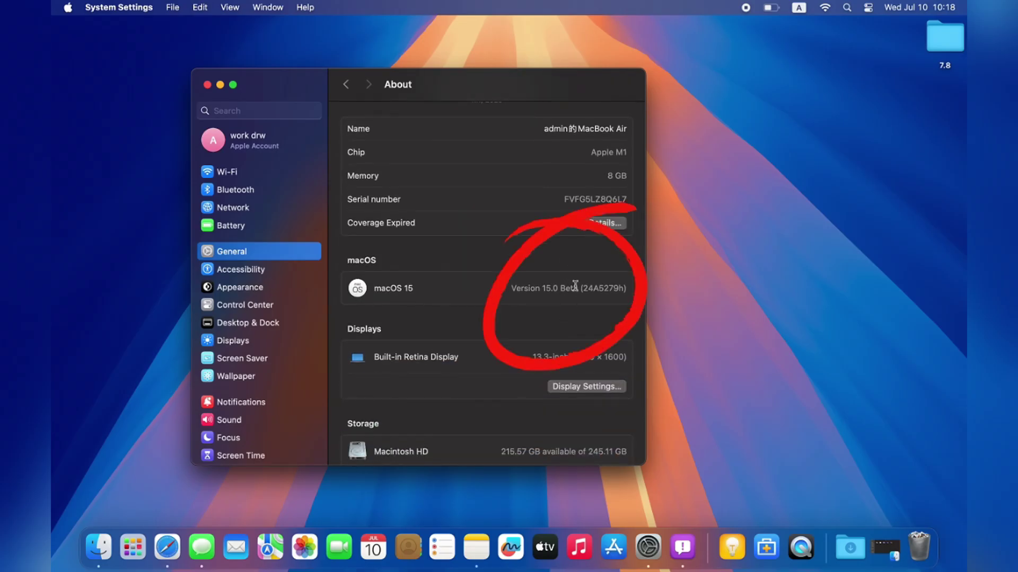
{"action": "scroll", "coordinate": [552, 287], "scroll_direction": "up", "scroll_amount": 5}
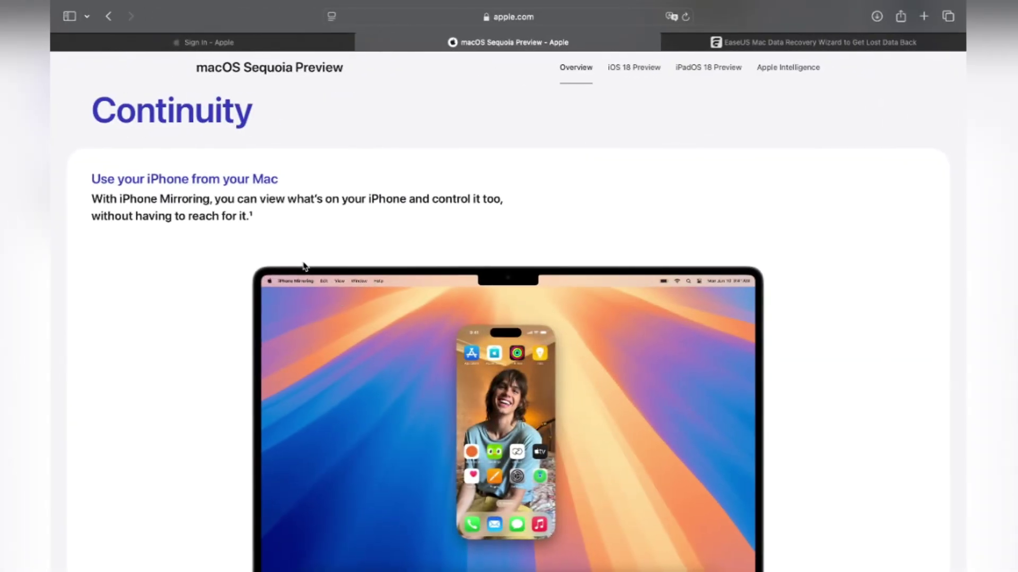
{"action": "scroll", "coordinate": [235, 275], "scroll_direction": "down", "scroll_amount": 5}
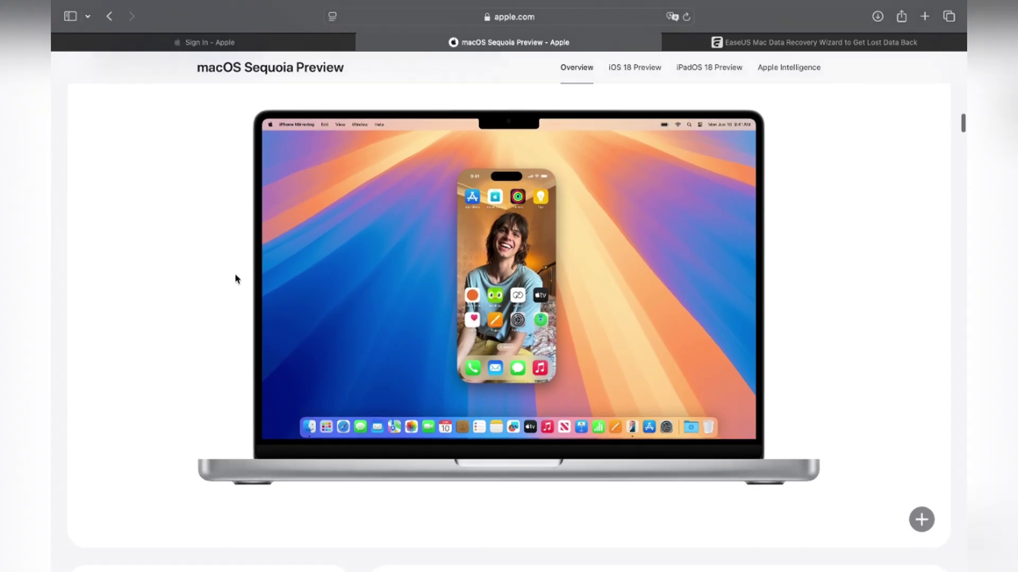
{"action": "scroll", "coordinate": [235, 275], "scroll_direction": "up", "scroll_amount": 5}
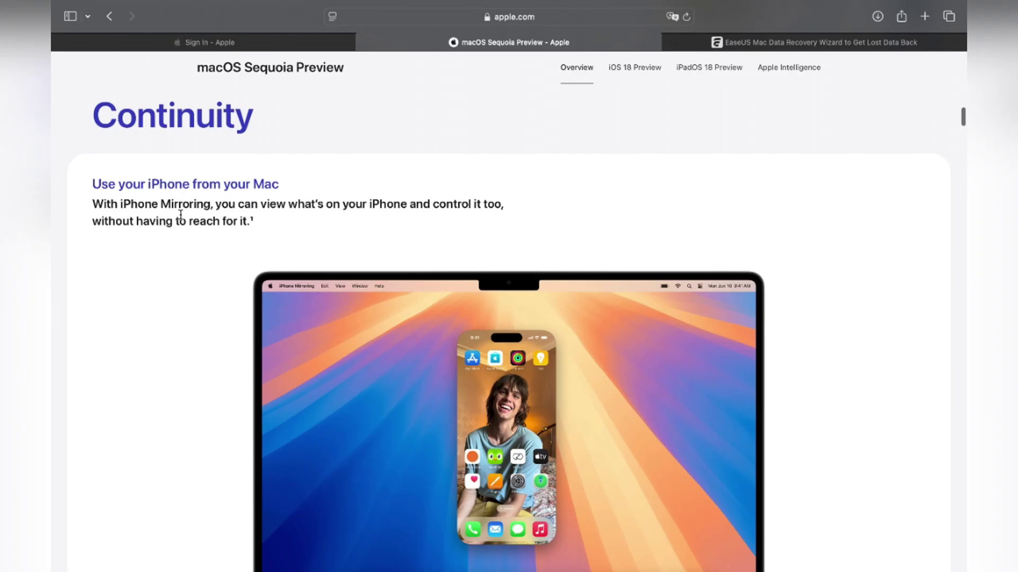
{"action": "scroll", "coordinate": [509, 318], "scroll_direction": "down", "scroll_amount": 3}
{"action": "scroll", "coordinate": [509, 318], "scroll_direction": "up", "scroll_amount": 1}
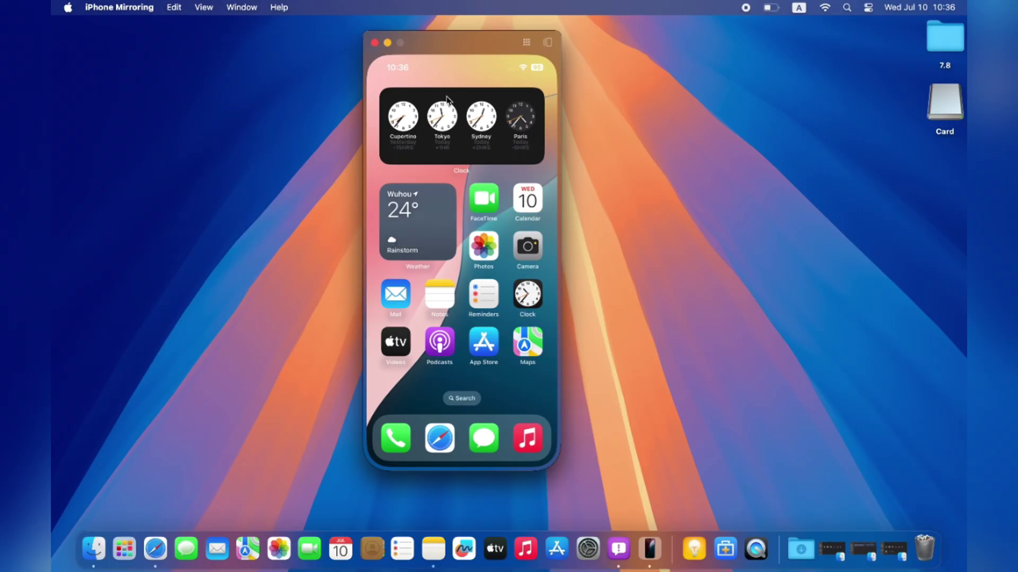
Step: Swipe the mirrored home screen to page two and back, then verify Bluetooth and Wi-Fi are on in Control Center
{"action": "scroll", "coordinate": [486, 272], "scroll_direction": "right", "scroll_amount": 3}
{"action": "scroll", "coordinate": [486, 272], "scroll_direction": "left", "scroll_amount": 3}
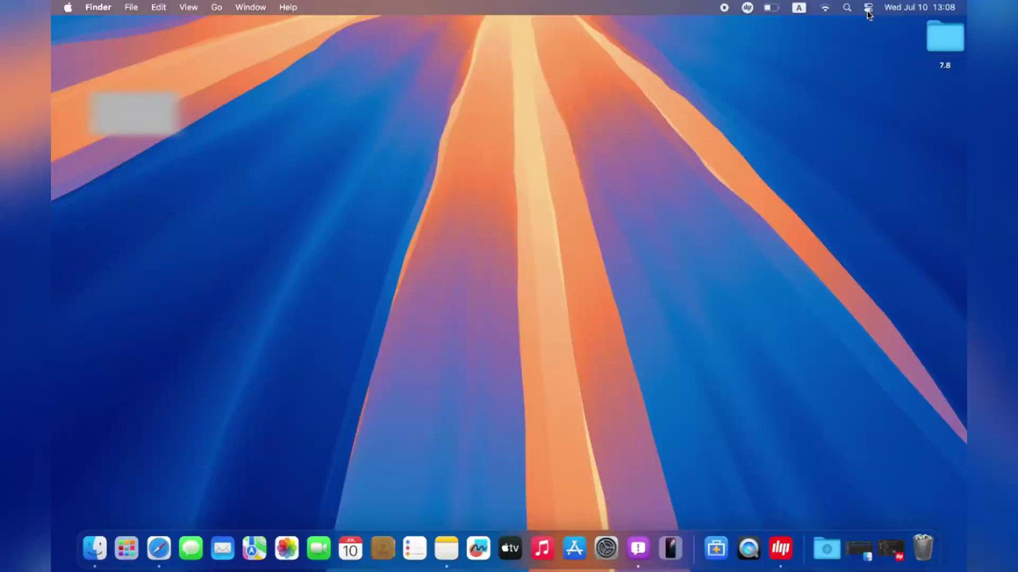
{"action": "left_click", "coordinate": [868, 8]}
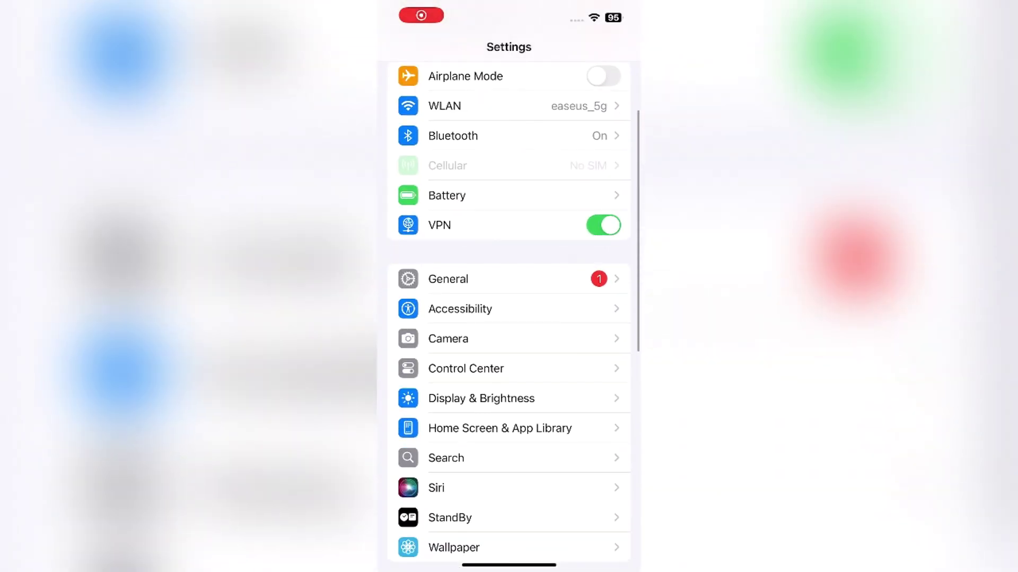
Step: On the iPhone, go to Settings > General > AirPlay & Continuity > iPhone Mirroring to see the MacBook Air
{"action": "left_click", "coordinate": [447, 277]}
{"action": "left_click", "coordinate": [484, 380]}
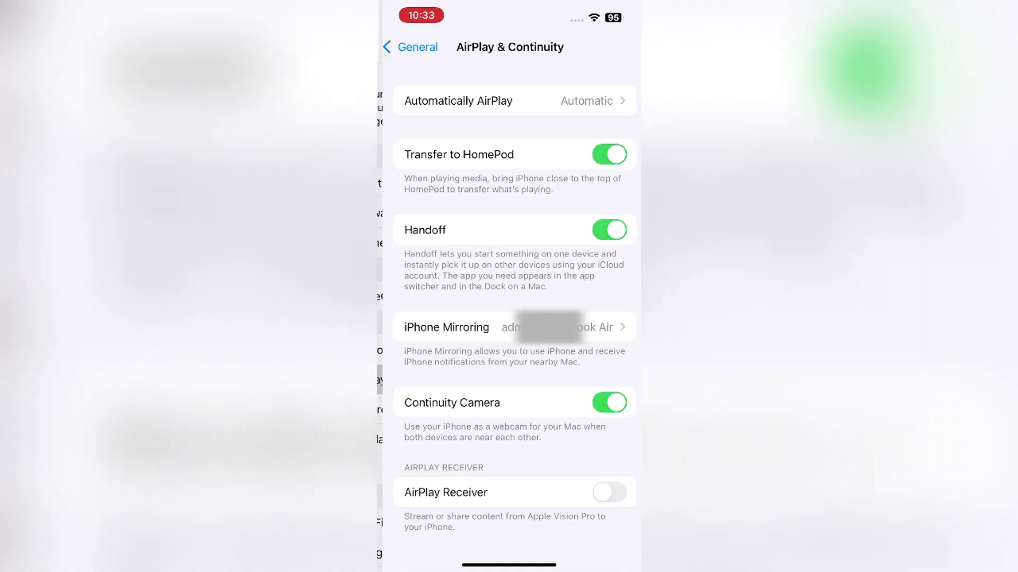
{"action": "left_click", "coordinate": [440, 327]}
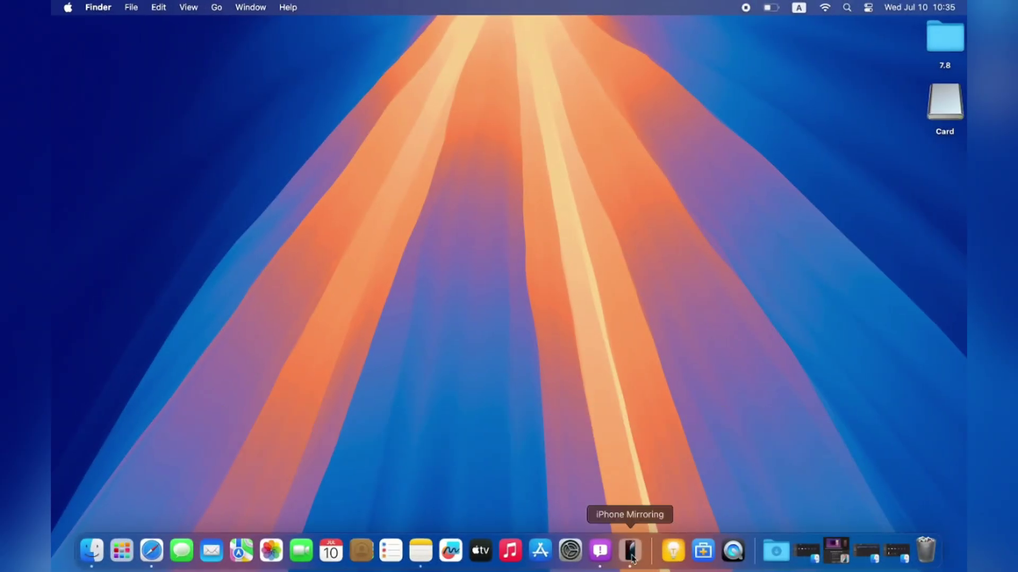
Step: Launch iPhone Mirroring and complete setup, choosing Ask Every Time for login
{"action": "left_click", "coordinate": [630, 552]}
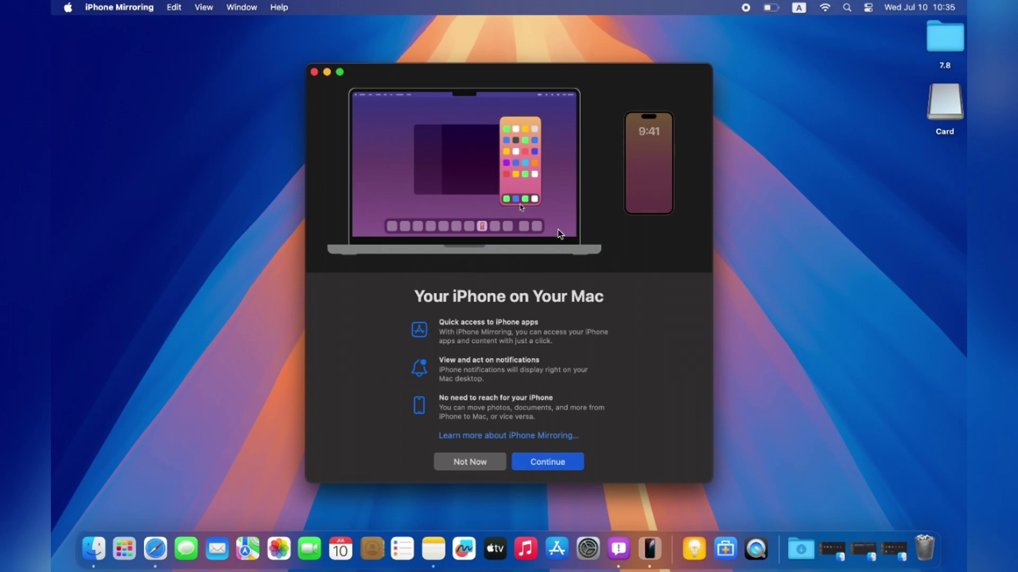
{"action": "left_click", "coordinate": [548, 463]}
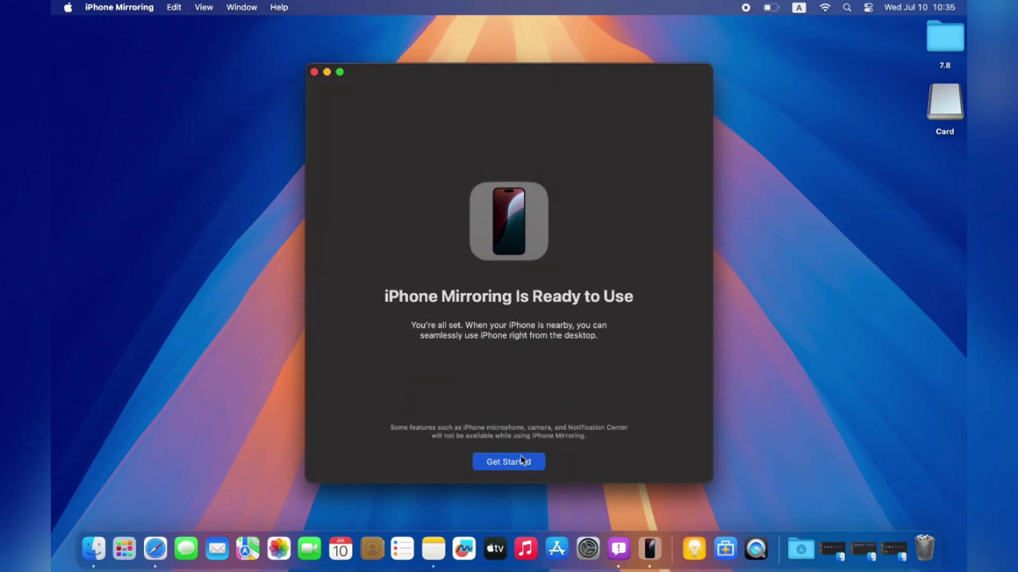
{"action": "left_click", "coordinate": [517, 464]}
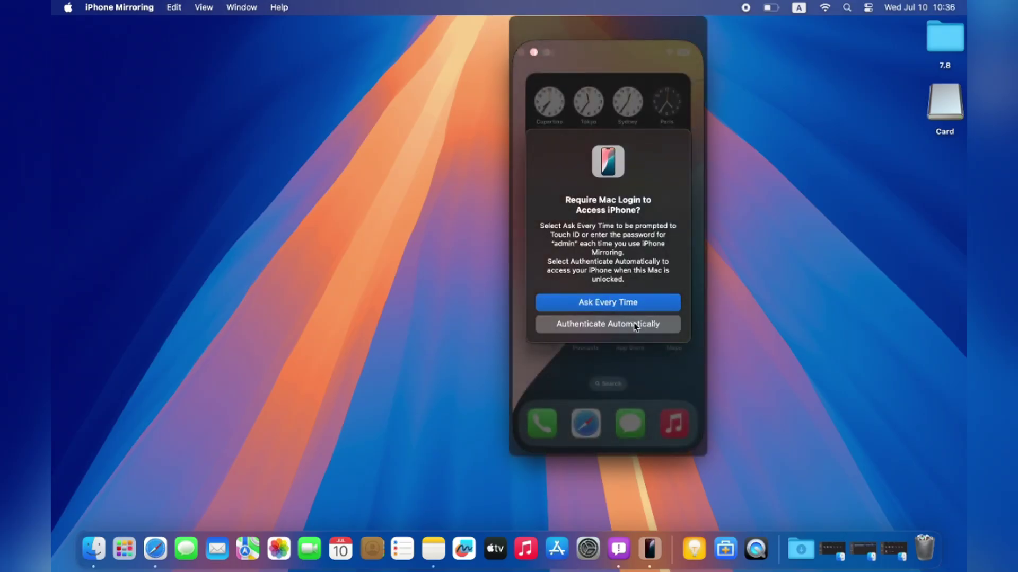
{"action": "left_click", "coordinate": [619, 310]}
Step: Close the AirDrop sheet, try the Camera and dismiss its unavailable alert, then open an empty note
{"action": "scroll", "coordinate": [655, 312], "scroll_direction": "right", "scroll_amount": 5}
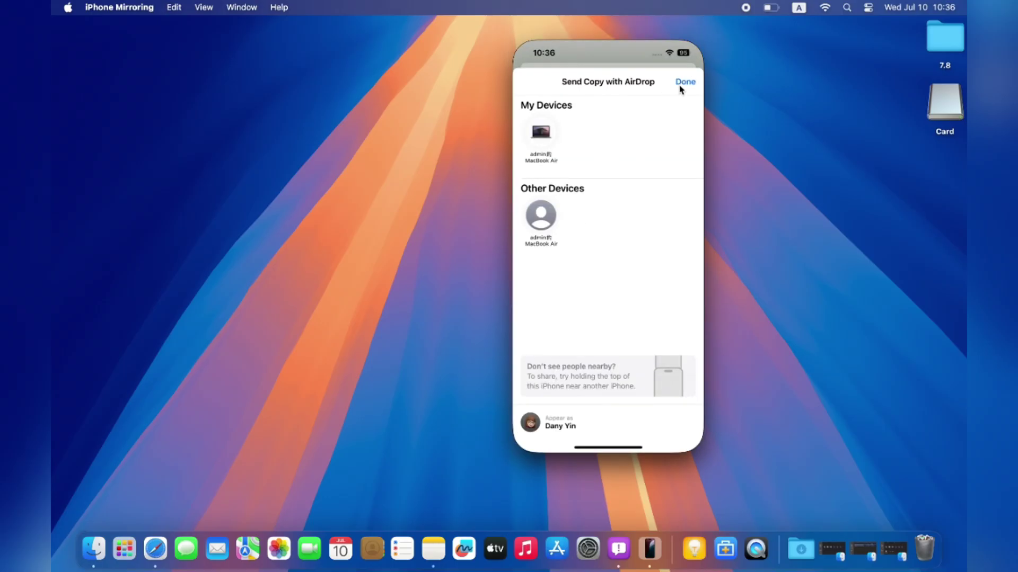
{"action": "left_click", "coordinate": [685, 82]}
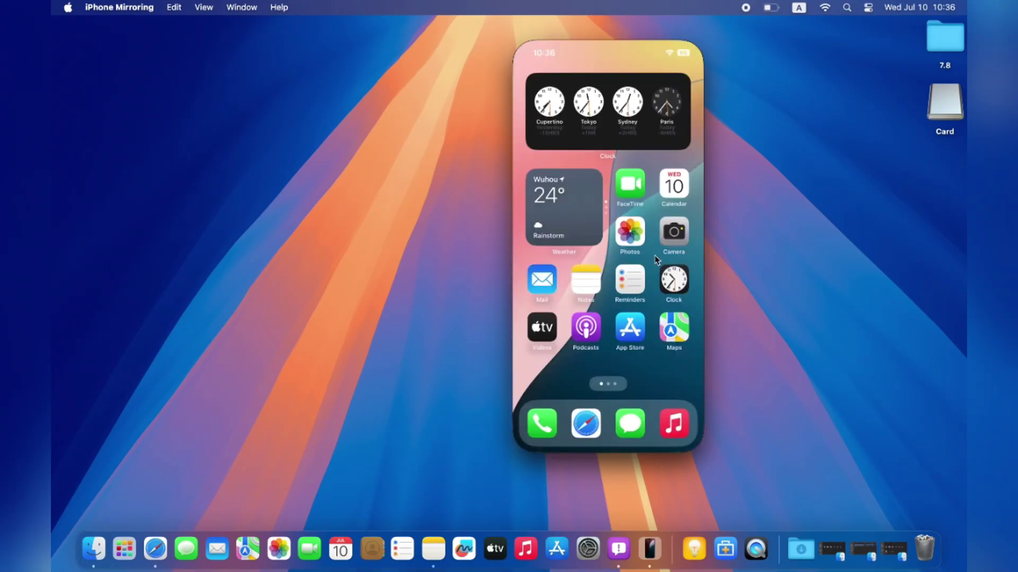
{"action": "left_click", "coordinate": [674, 232]}
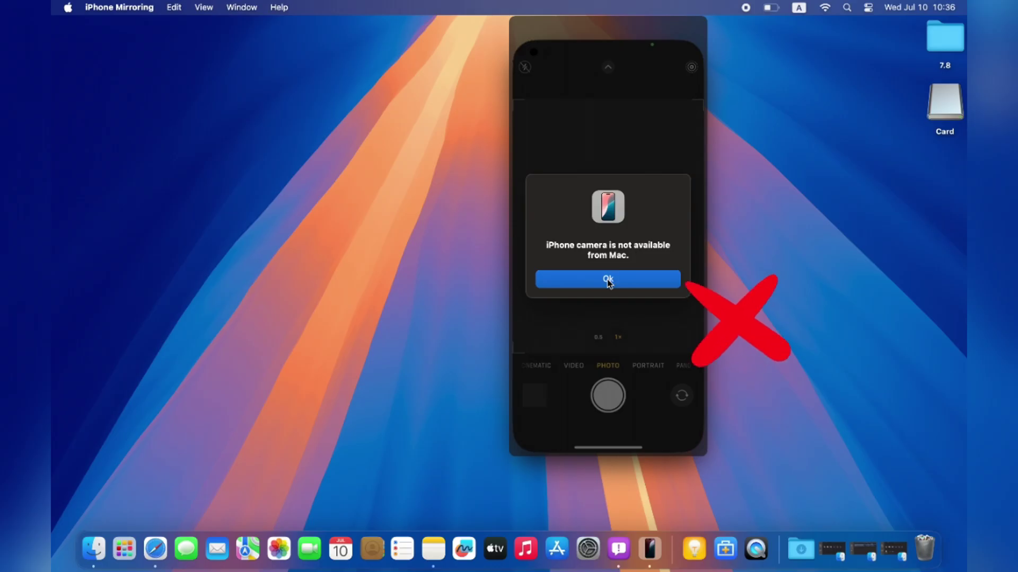
{"action": "left_click", "coordinate": [610, 280]}
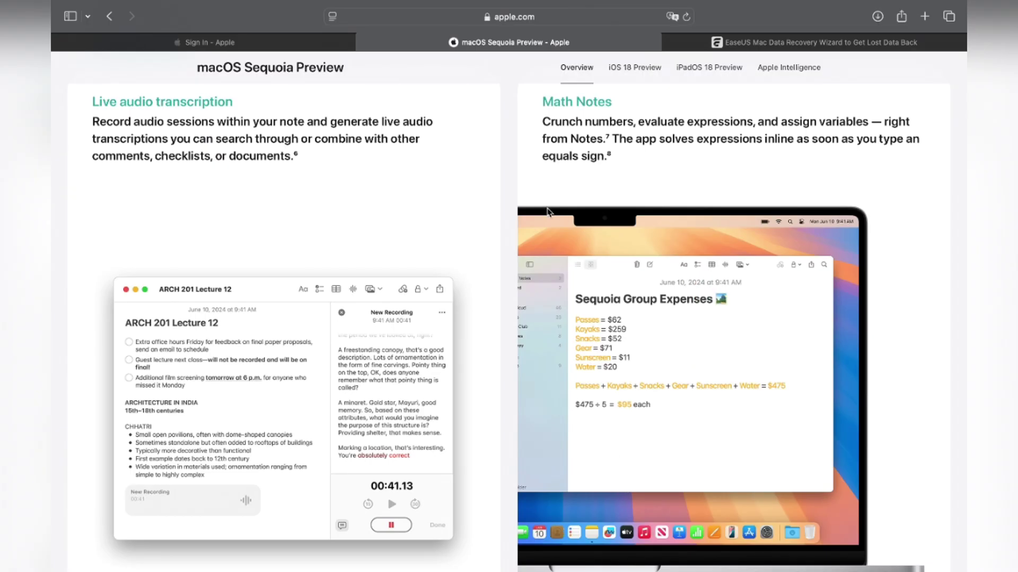
{"action": "scroll", "coordinate": [547, 212], "scroll_direction": "up", "scroll_amount": 3}
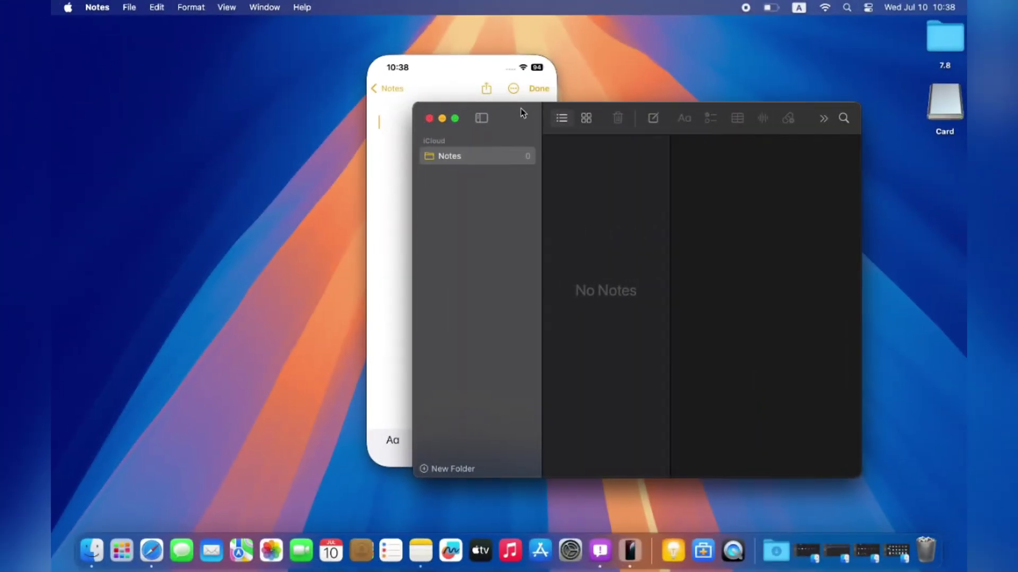
{"action": "left_click_drag", "start_coordinate": [521, 109], "coordinate": [500, 233]}
Step: Enter 1+99999=, A=8878, B=998 and A+B in the mirrored note for Math Notes to solve
{"action": "left_click", "coordinate": [410, 238]}
{"action": "left_click", "coordinate": [408, 125]}
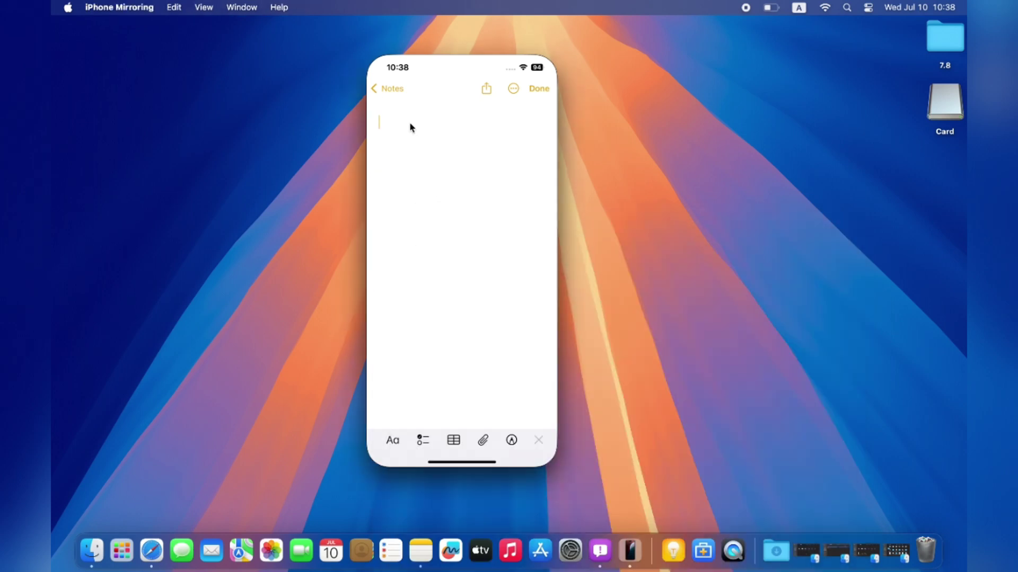
{"action": "type", "text": "1z="}
{"action": "type", "text": "="}
{"action": "type", "text": "A=8878"}
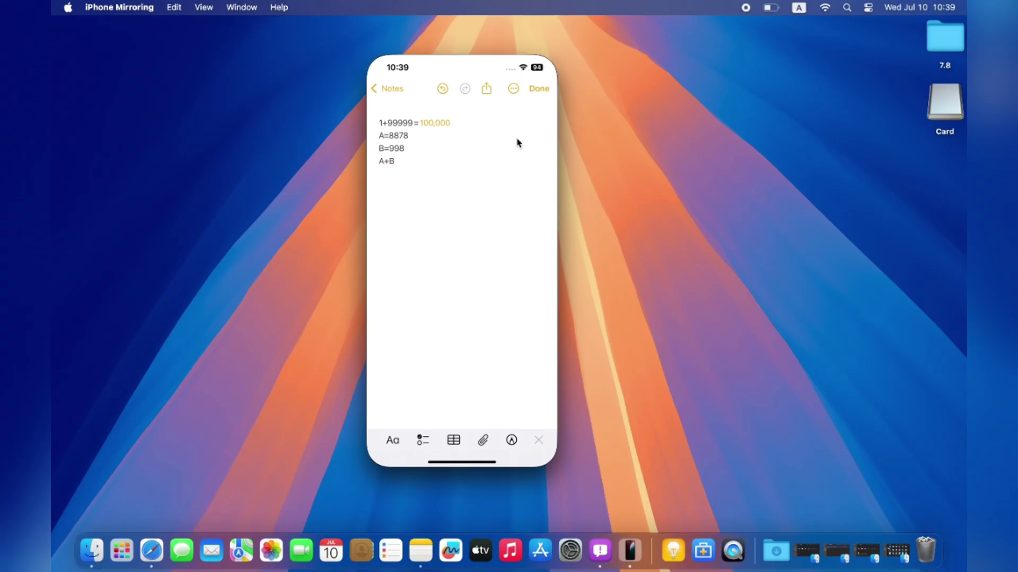
{"action": "type", "text": "="}
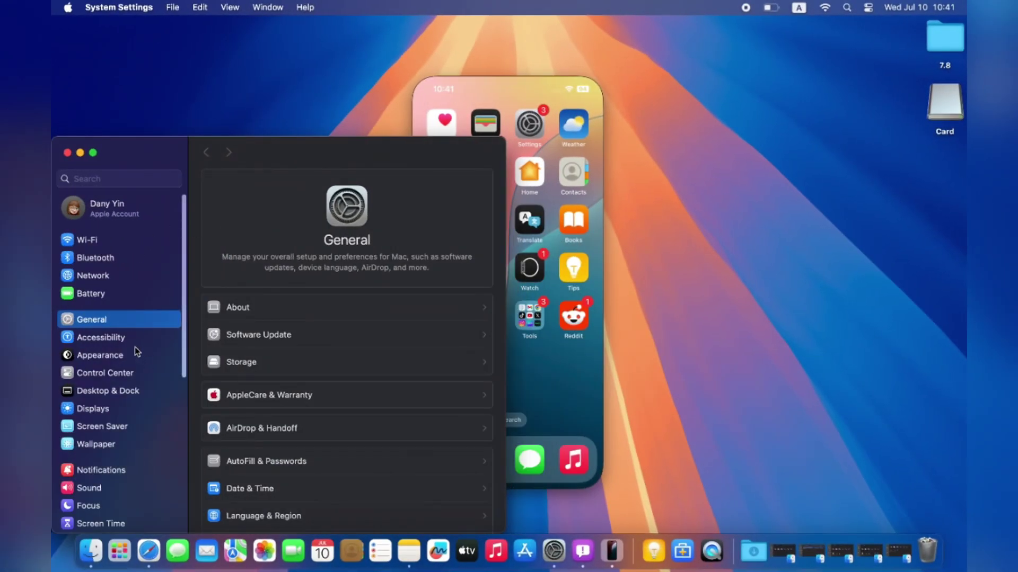
Step: Check Software Update for new macOS Sequoia developer beta updates and centre the window
{"action": "left_click", "coordinate": [303, 337]}
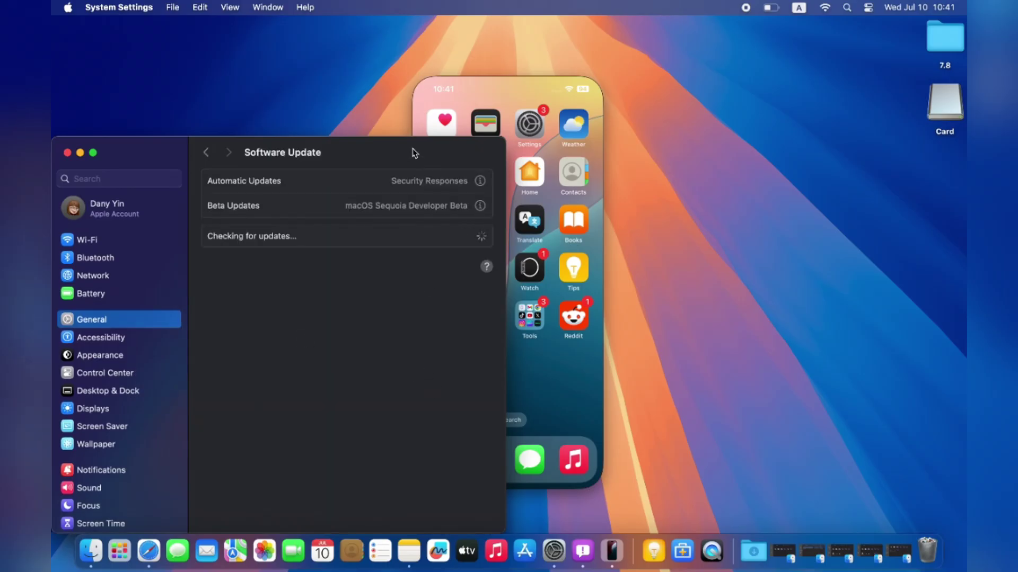
{"action": "left_click_drag", "start_coordinate": [412, 154], "coordinate": [599, 97]}
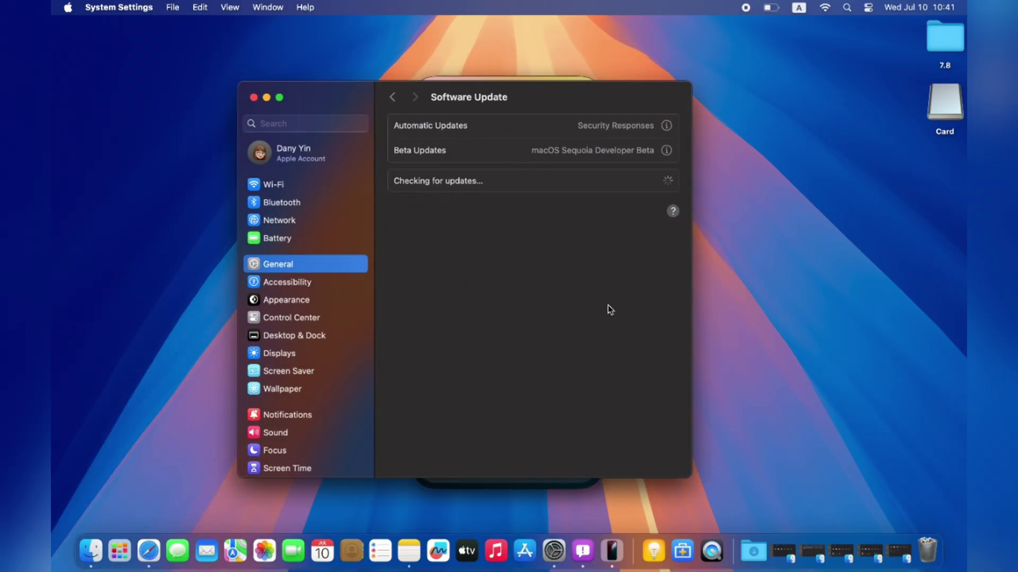